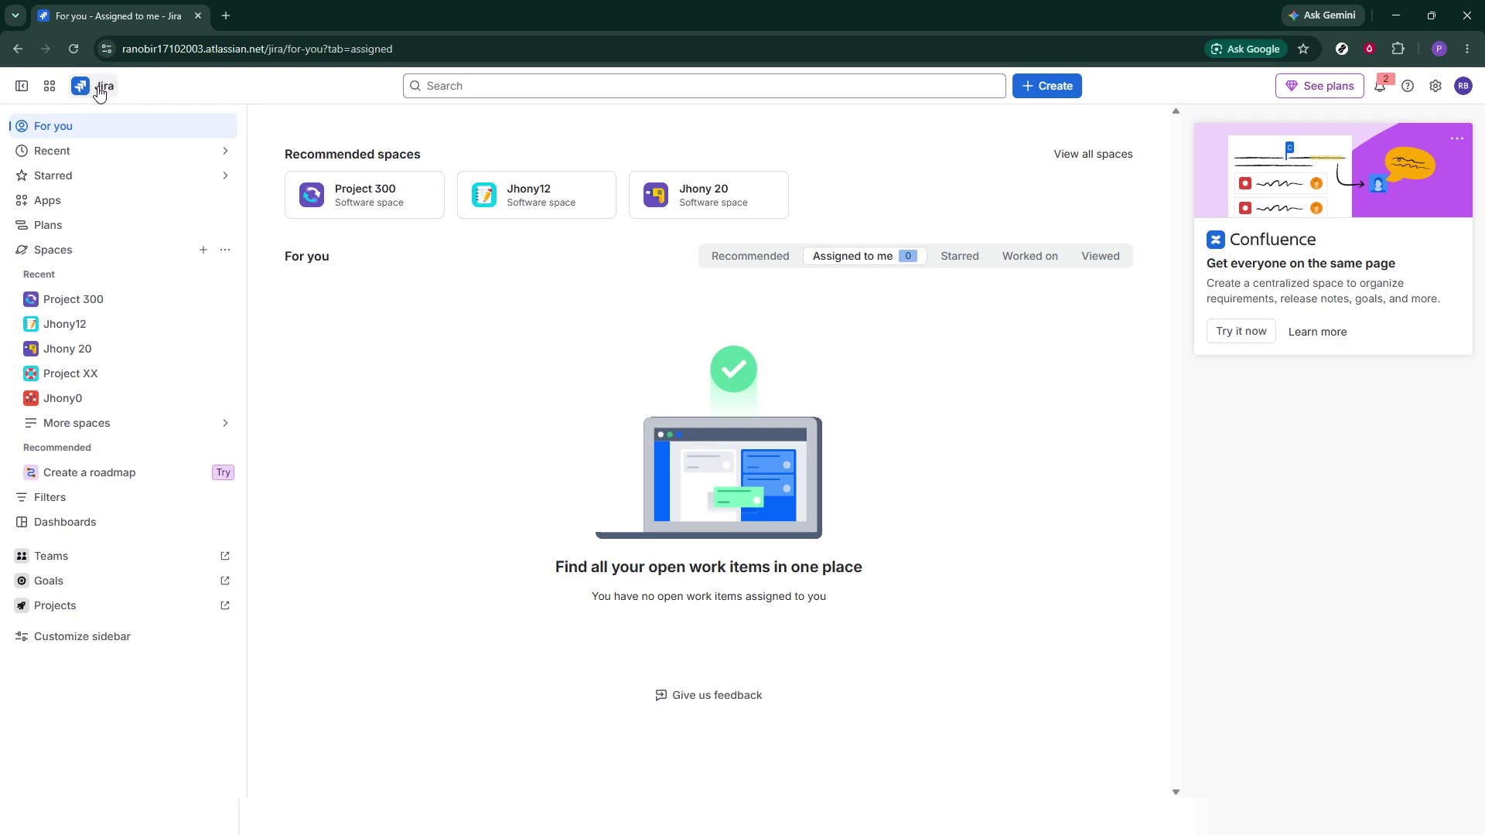
double_click(236, 44)
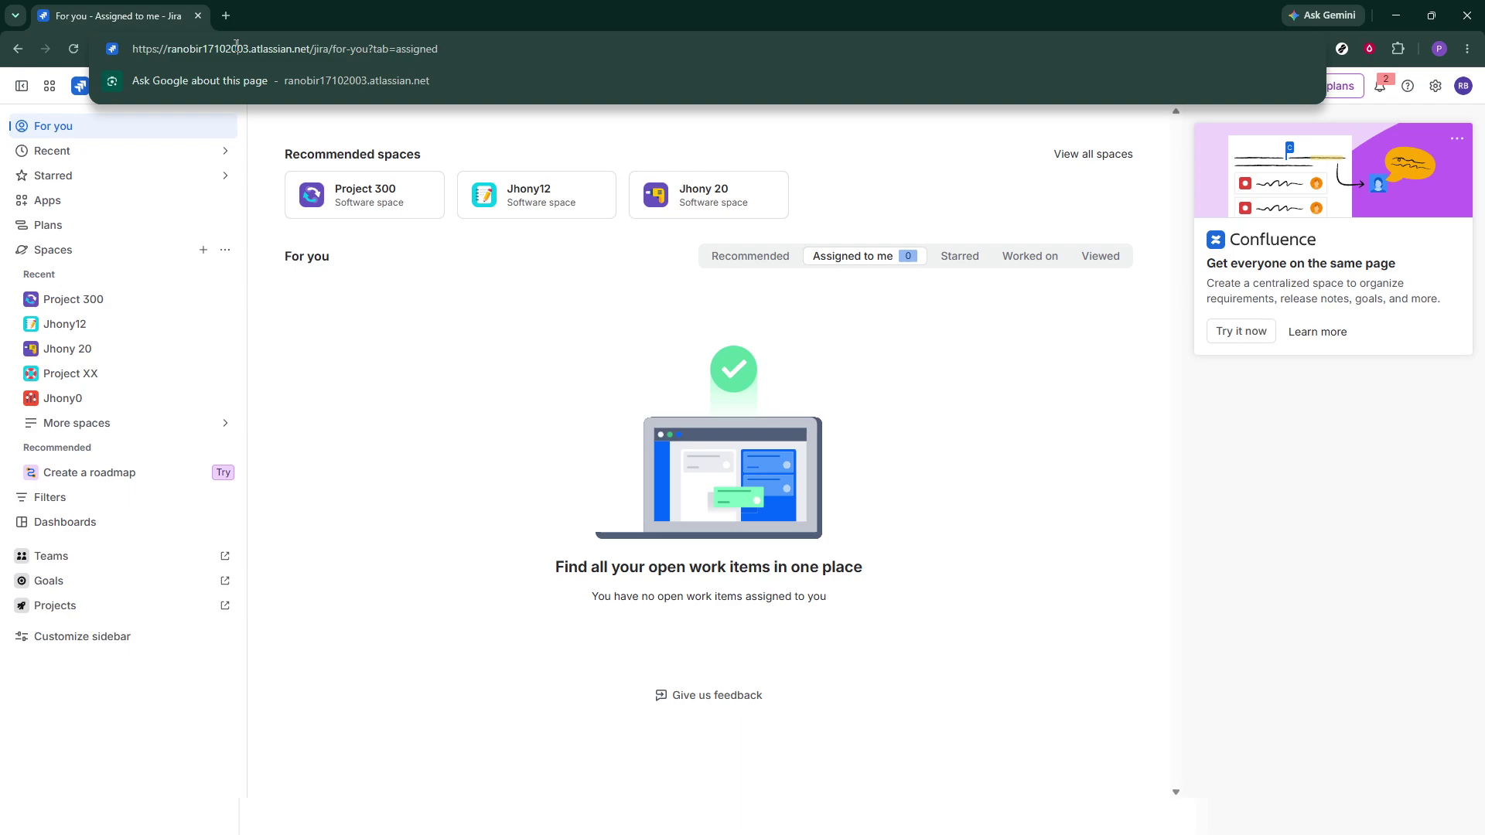
click(360, 338)
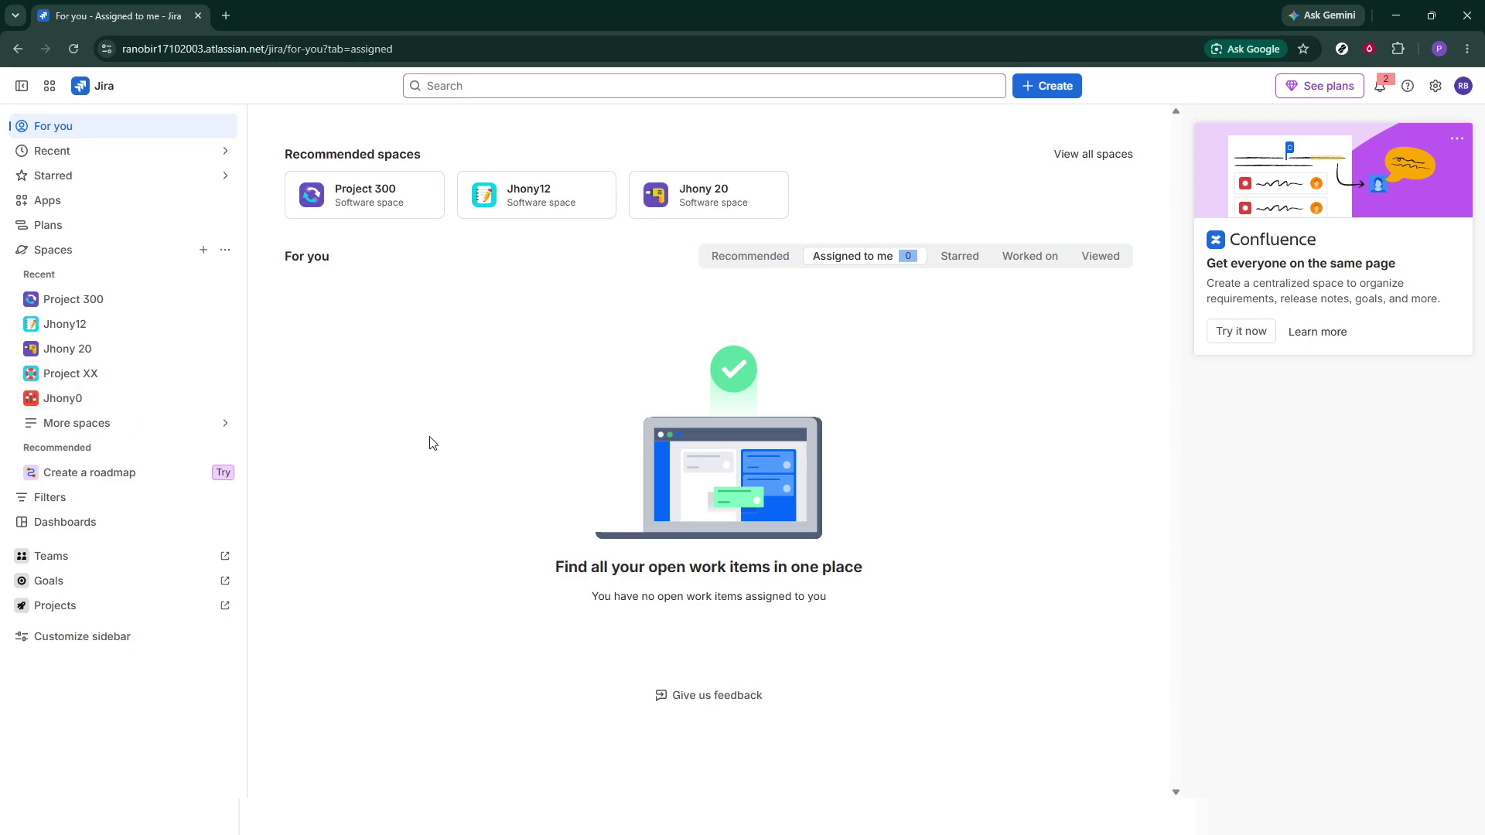
click(243, 50)
click(405, 317)
click(364, 49)
key(Return)
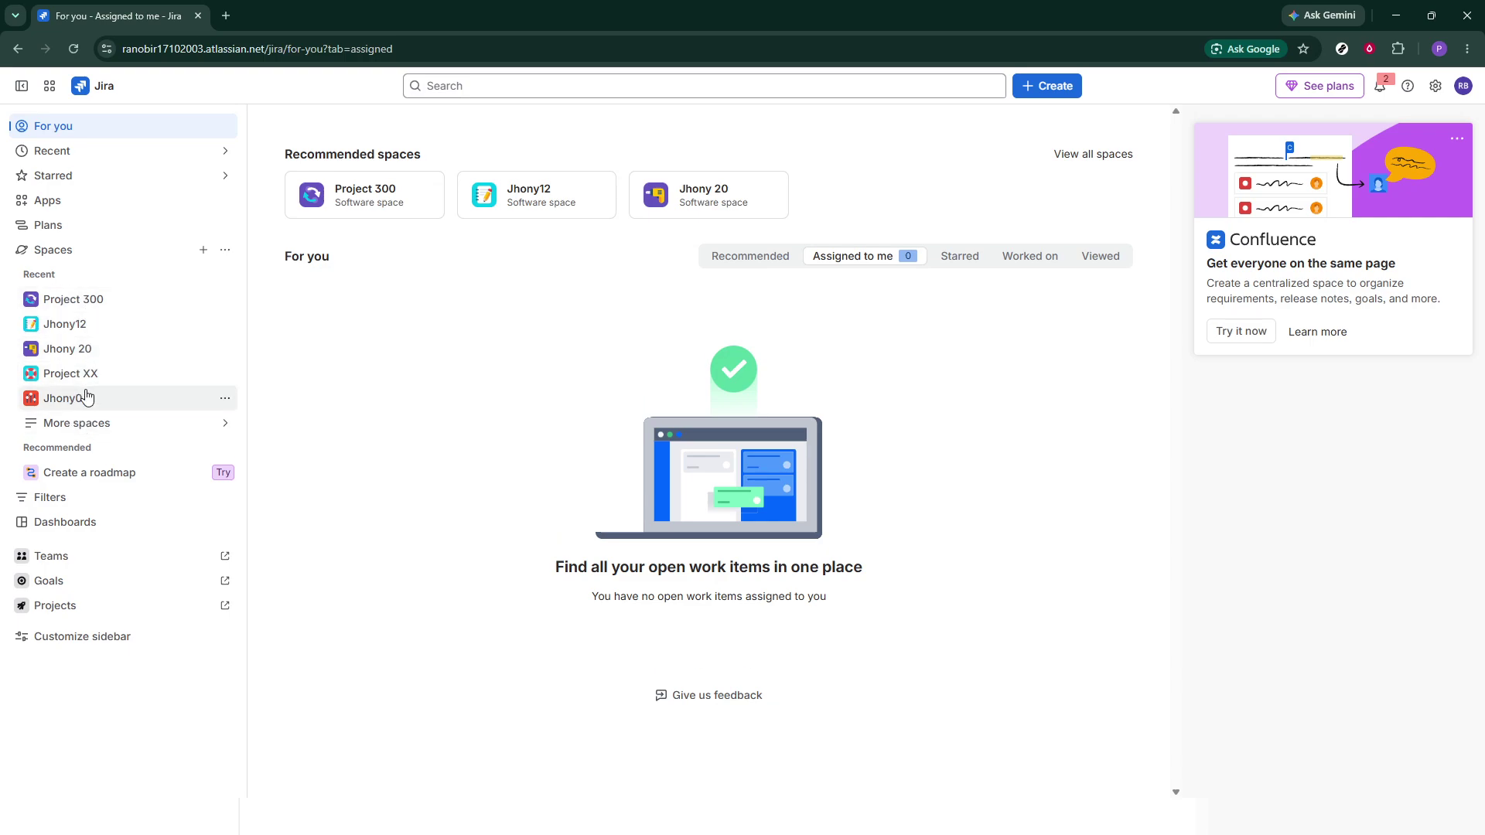
Open the Forms page of the Project 300 space
click(92, 303)
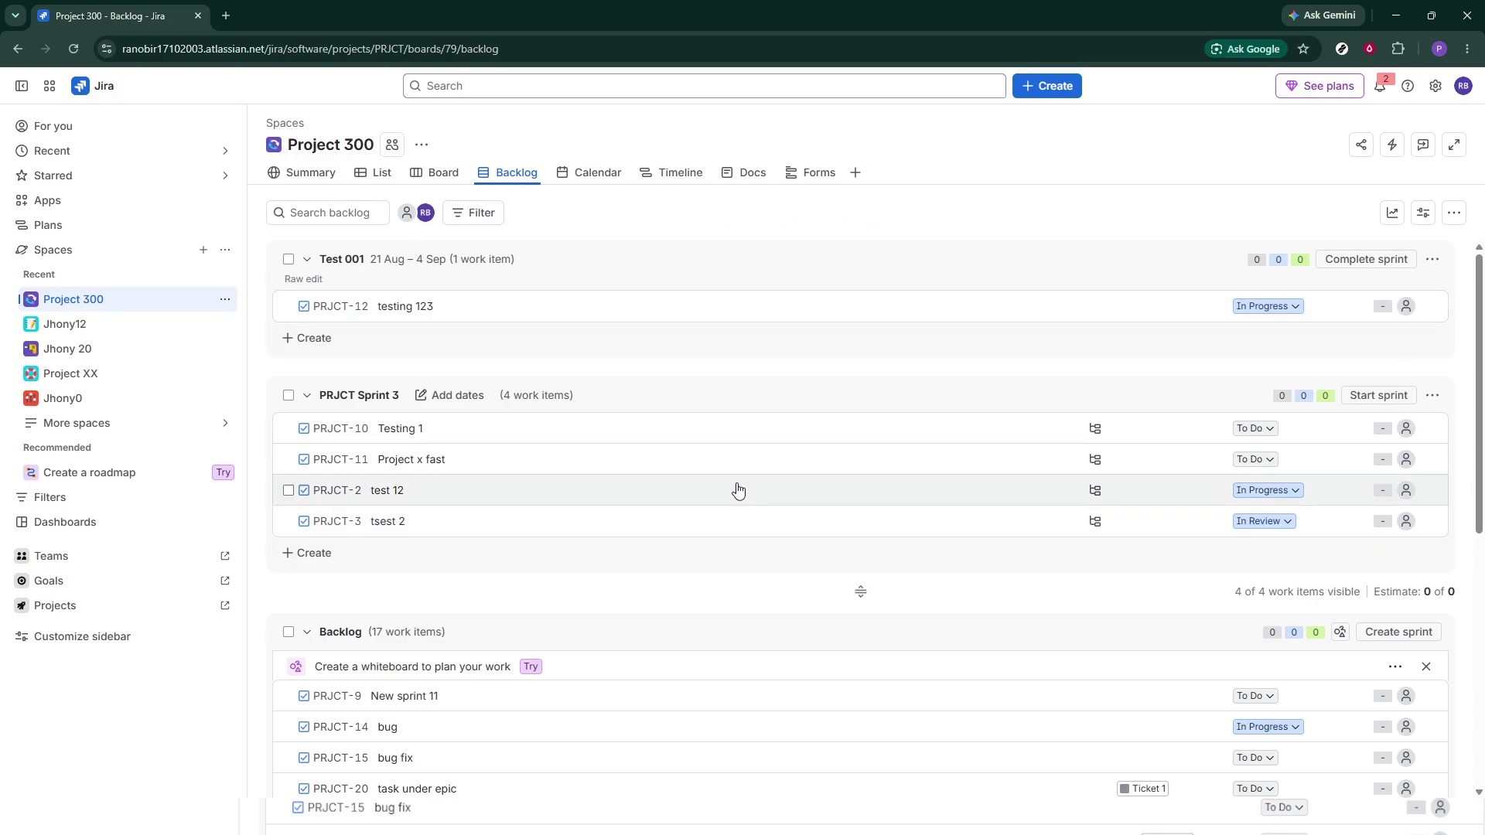
click(812, 177)
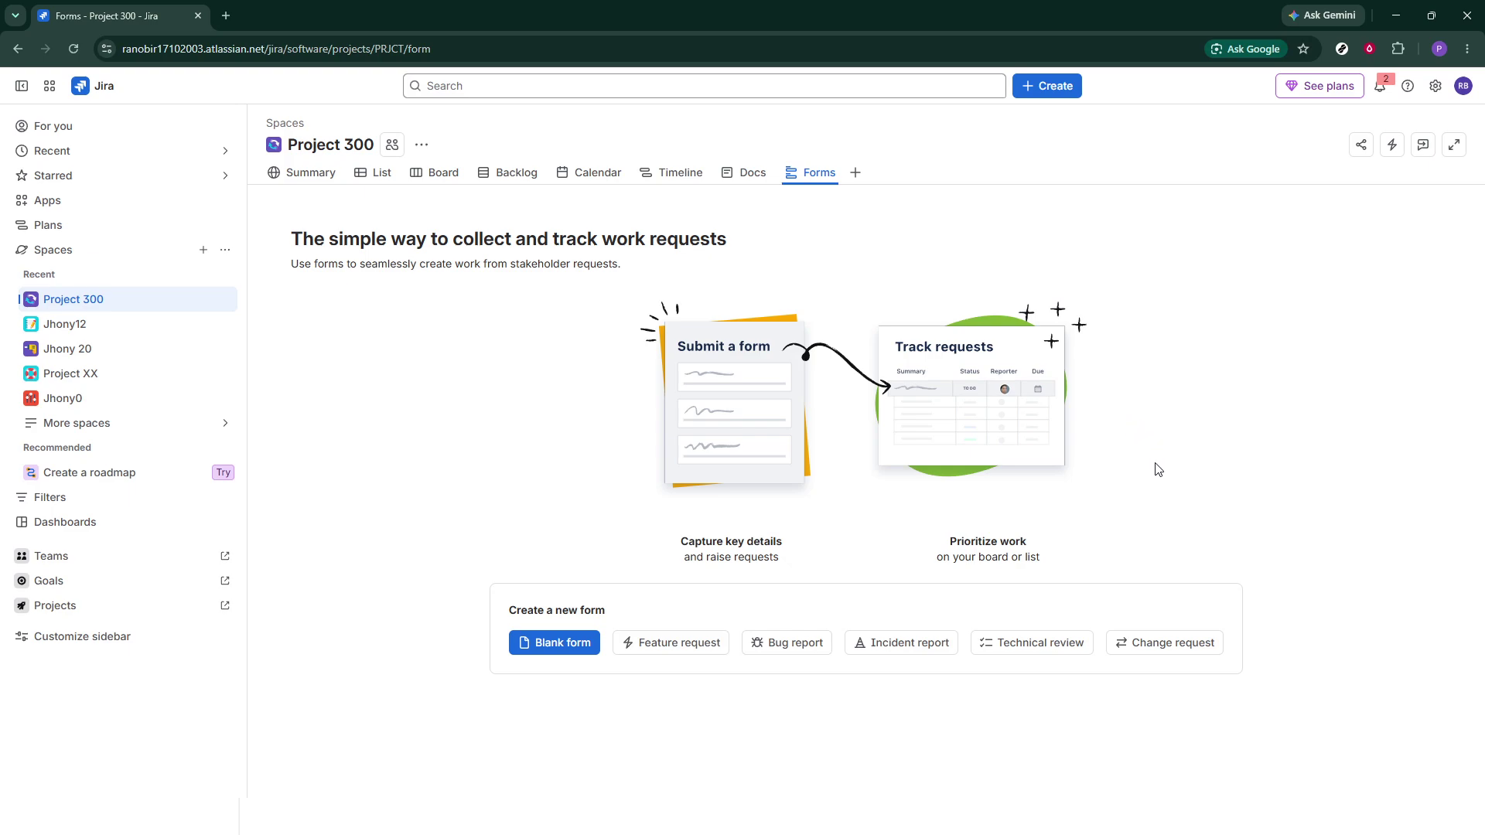
drag(508, 610, 621, 615)
click(545, 613)
mouse_move(510, 611)
mouse_down()
mouse_move(654, 619)
mouse_move(499, 615)
mouse_up()
click(666, 619)
click(652, 619)
Create a new form from the Bug report template and confirm the Bug Title field's description as it is
click(777, 654)
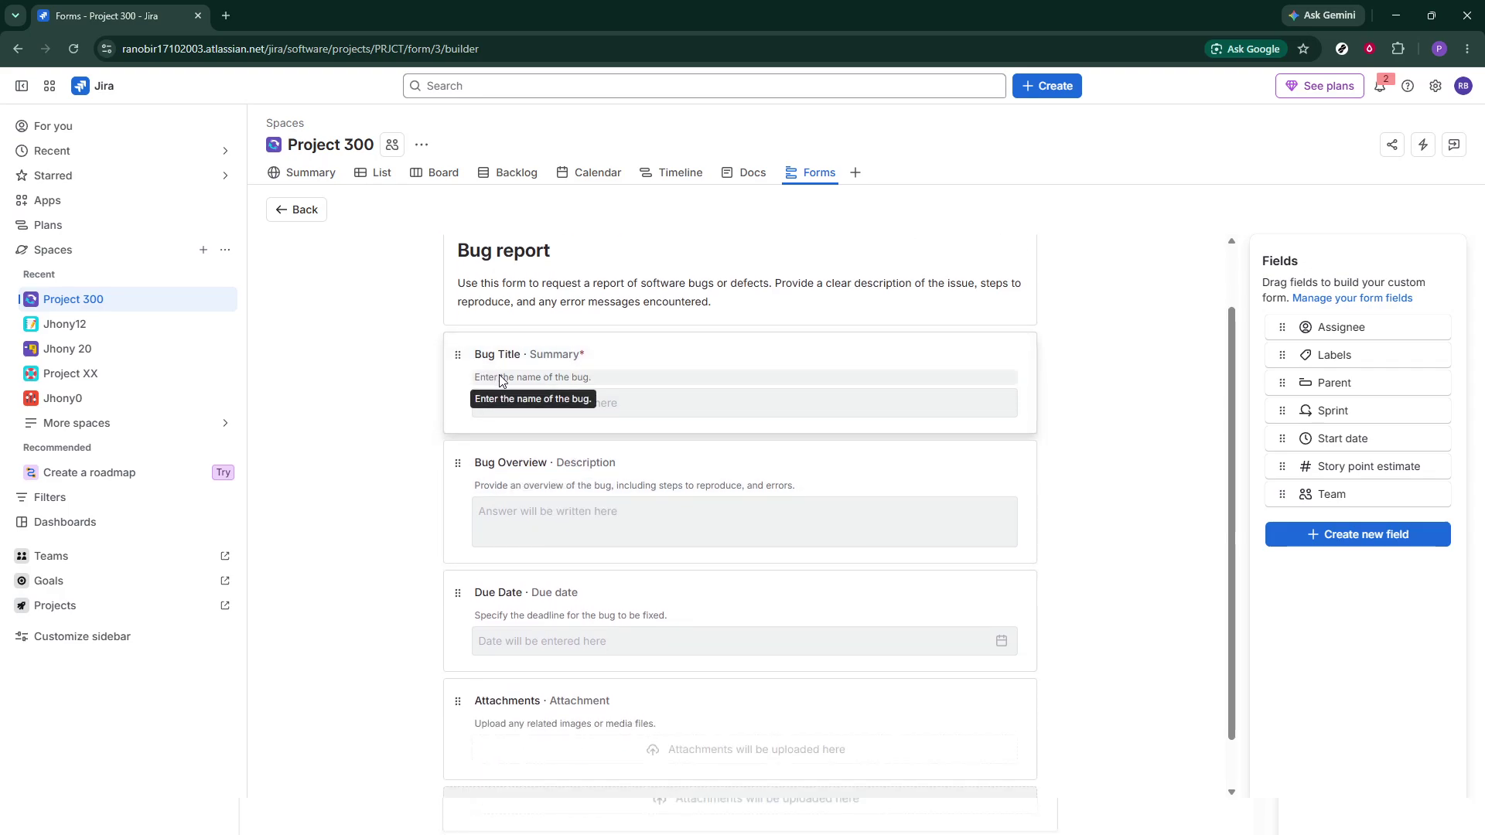
click(511, 376)
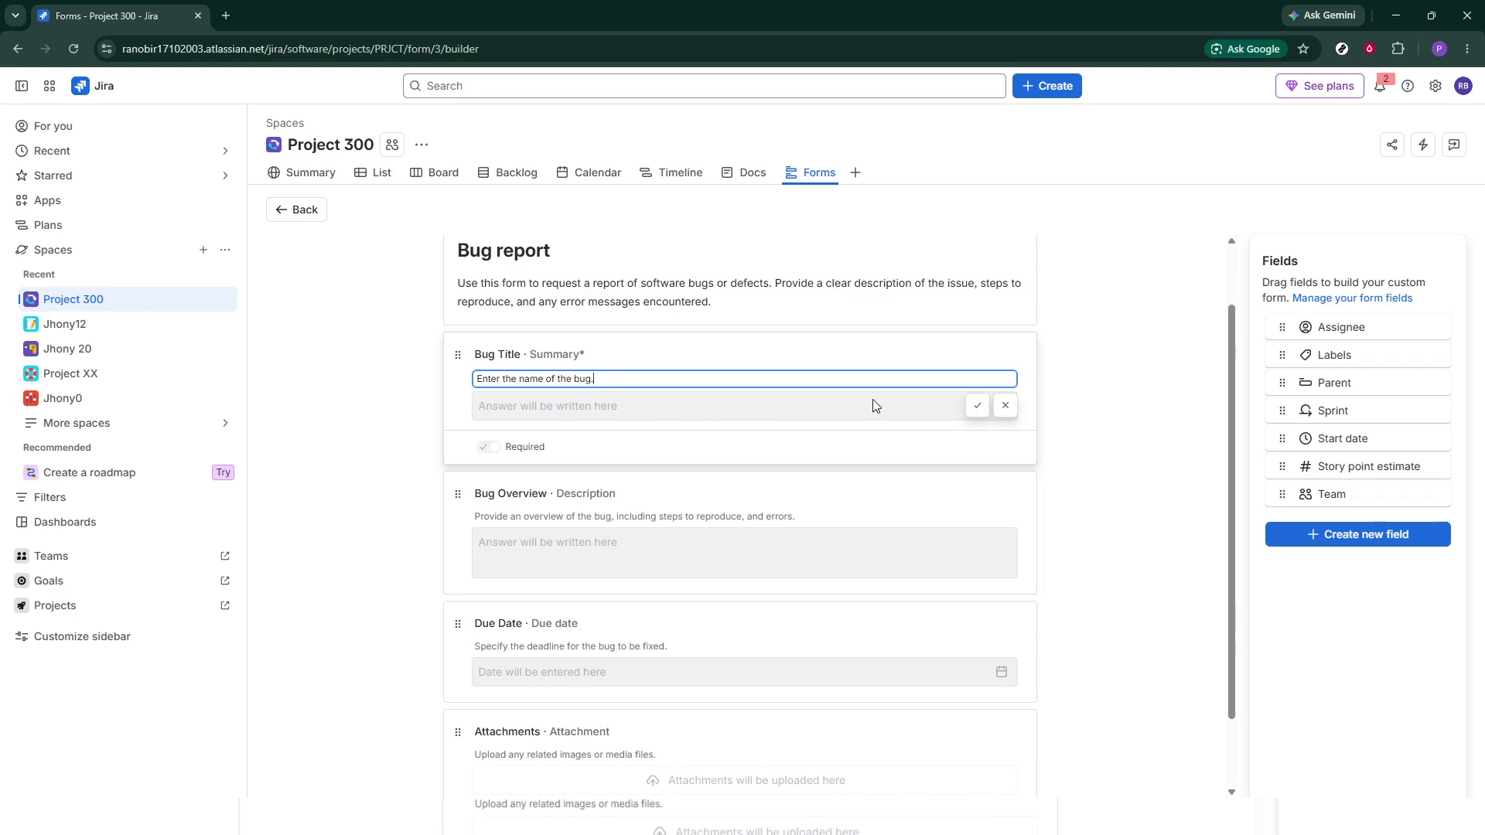
click(977, 405)
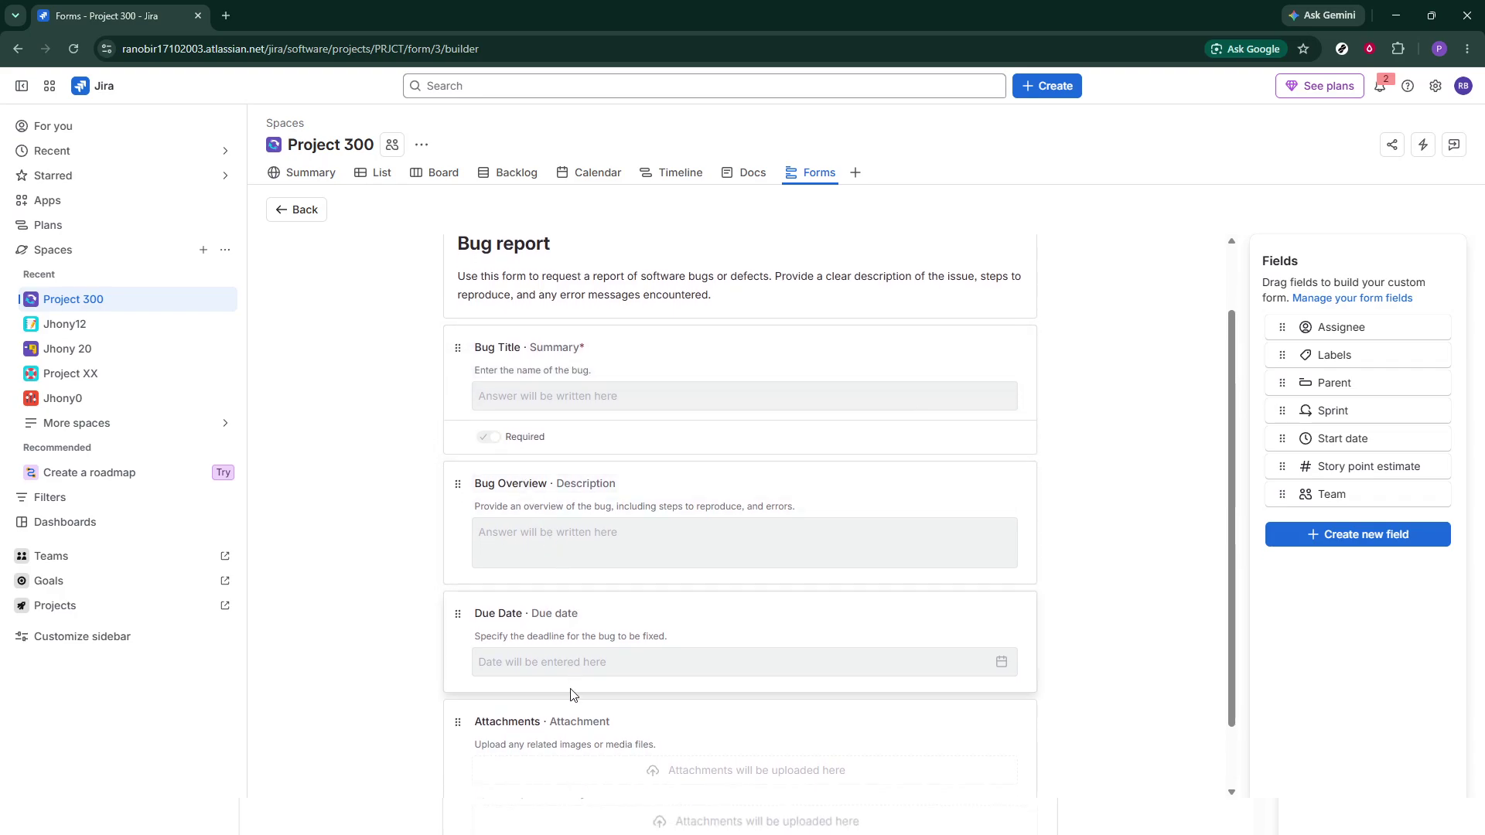
Review the fields of the new Bug report form and return to the forms list
scroll(563, 512, down, 1)
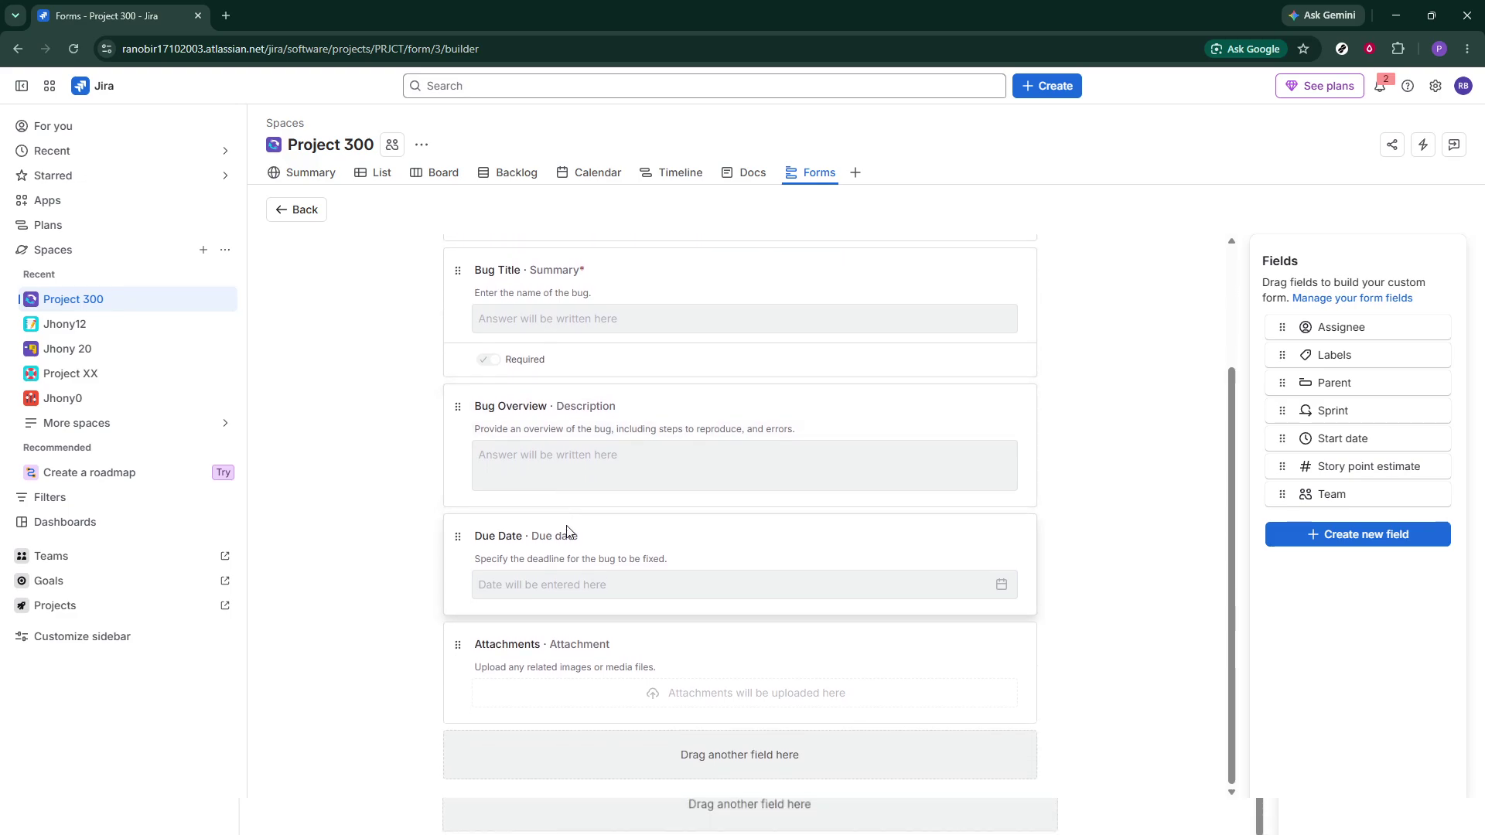
scroll(557, 513, up, 3)
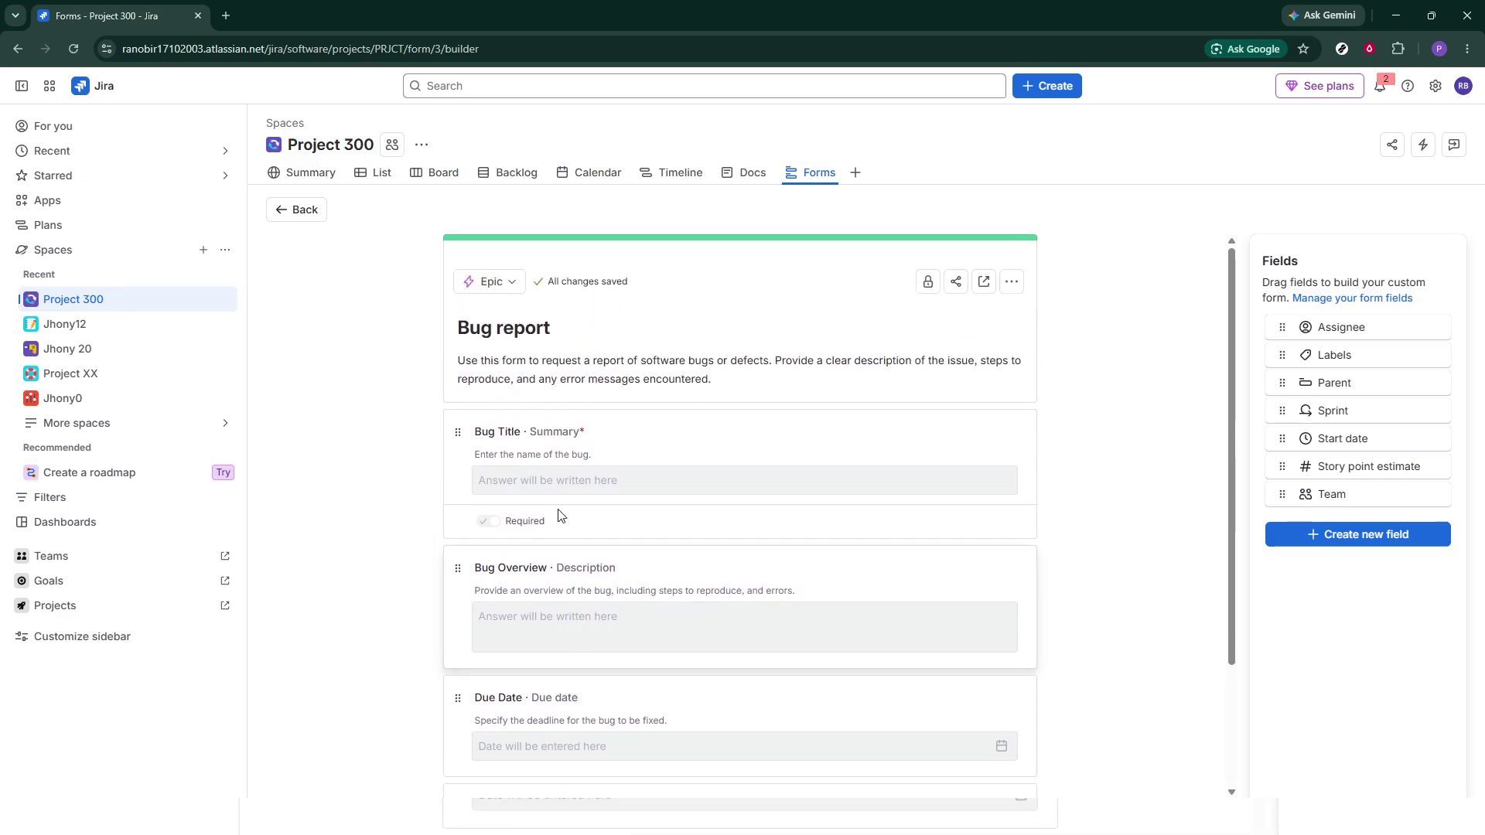
click(295, 210)
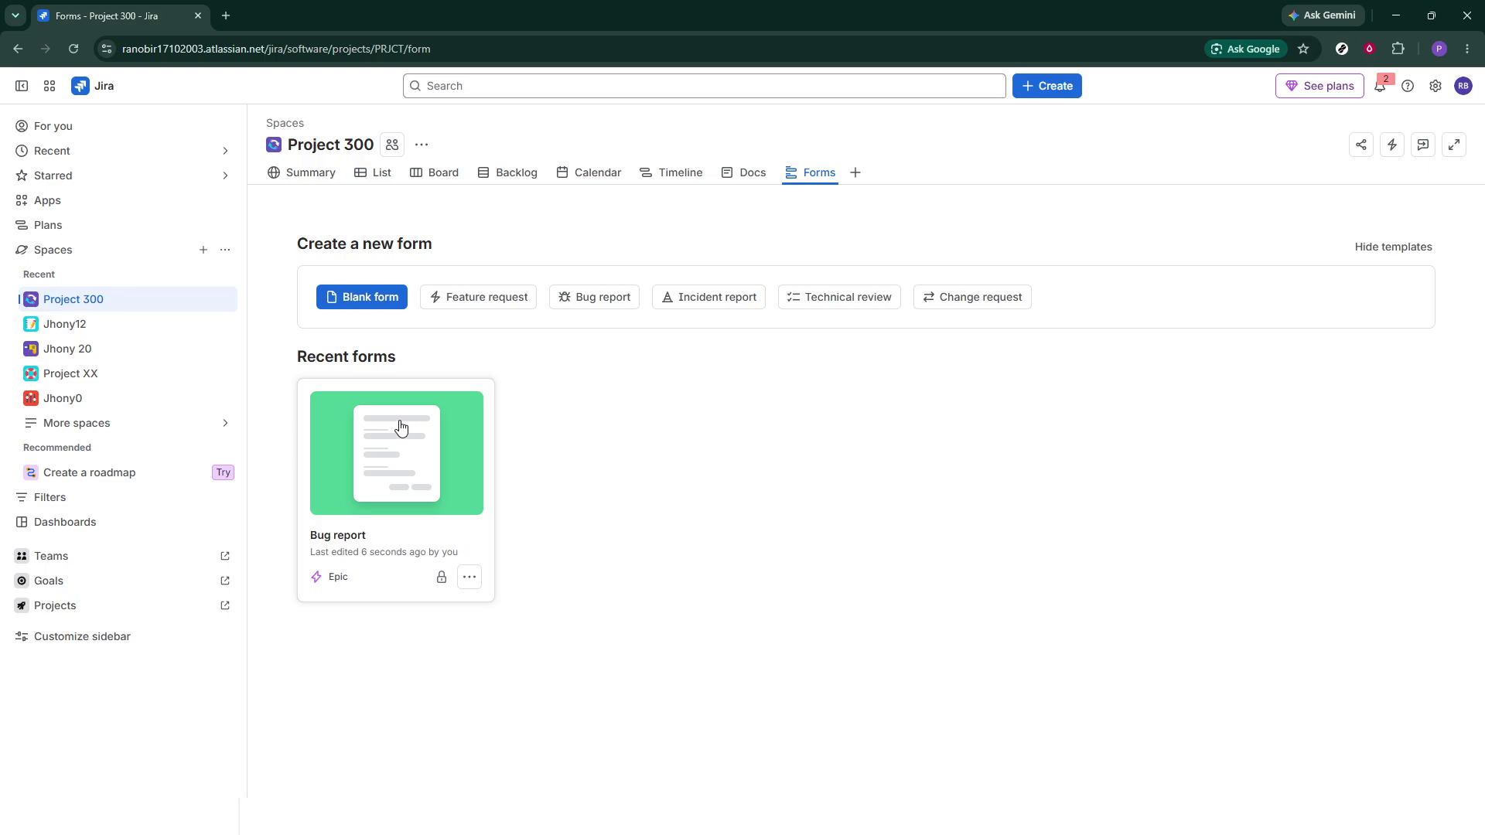
Reopen the Bug report form from the recent forms and look through its fields down to Attachments
click(404, 474)
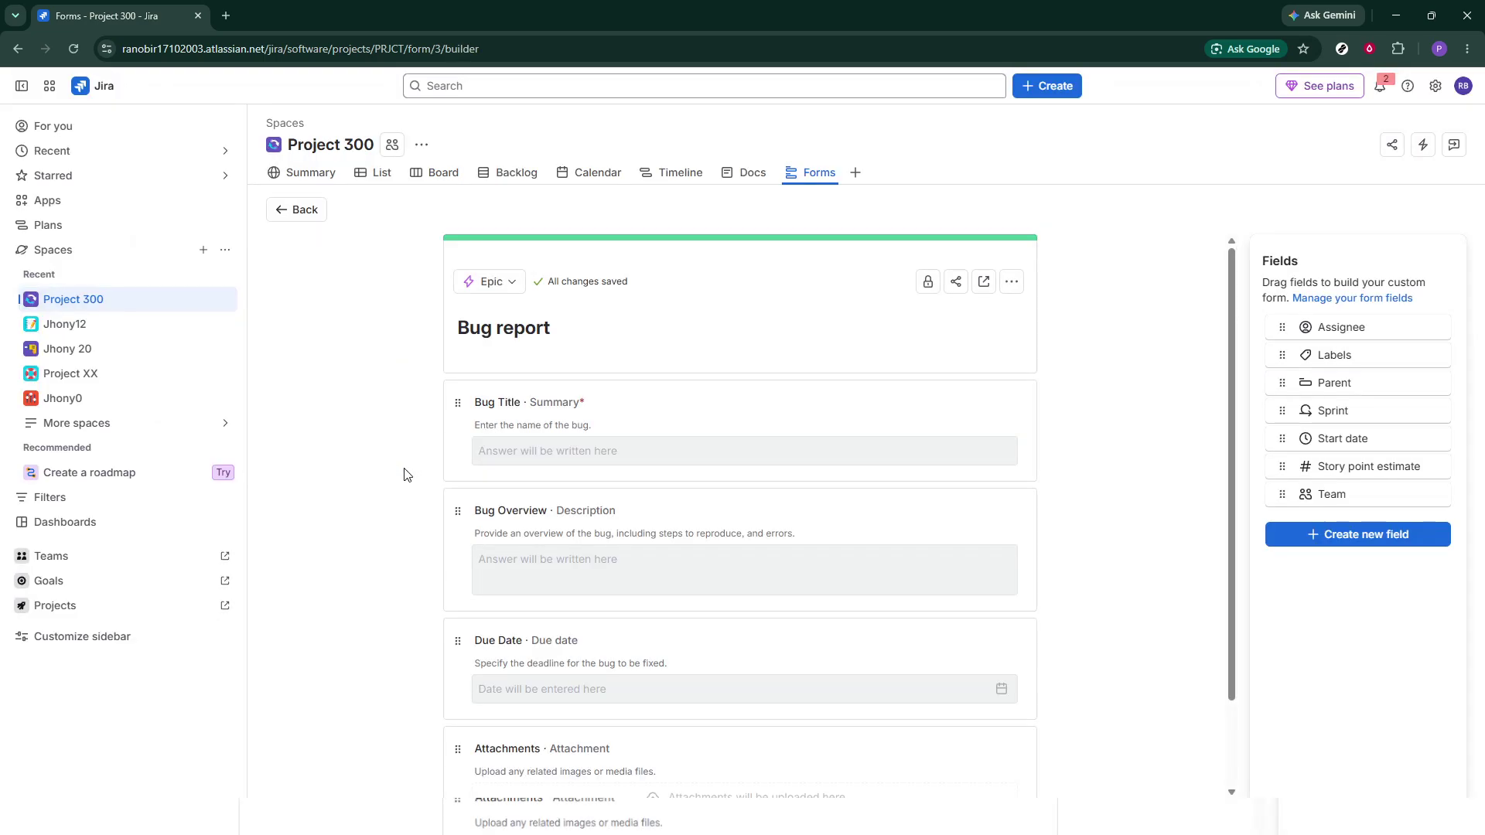
scroll(619, 555, down, 3)
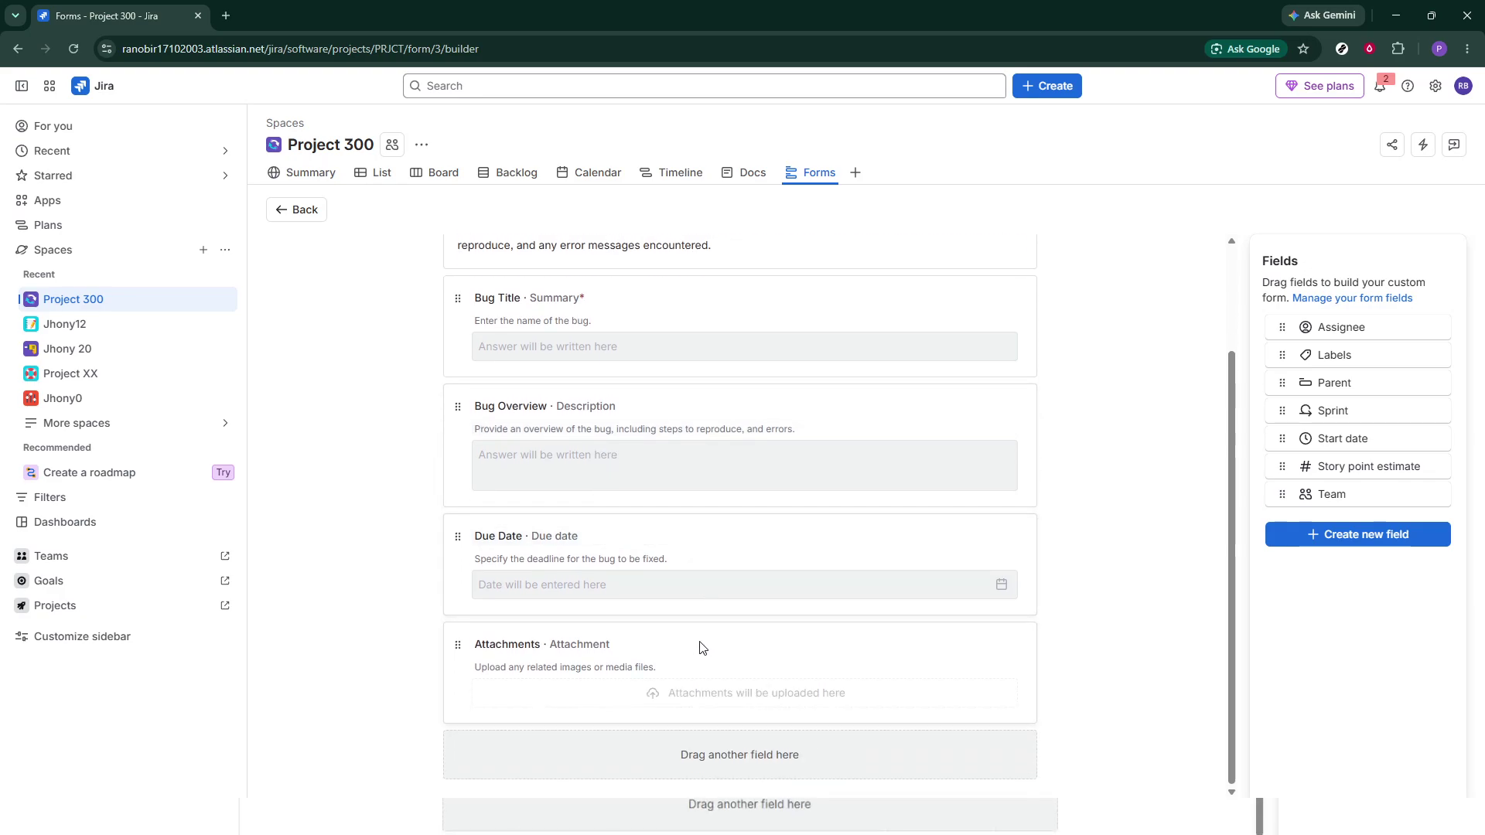
scroll(649, 638, up, 3)
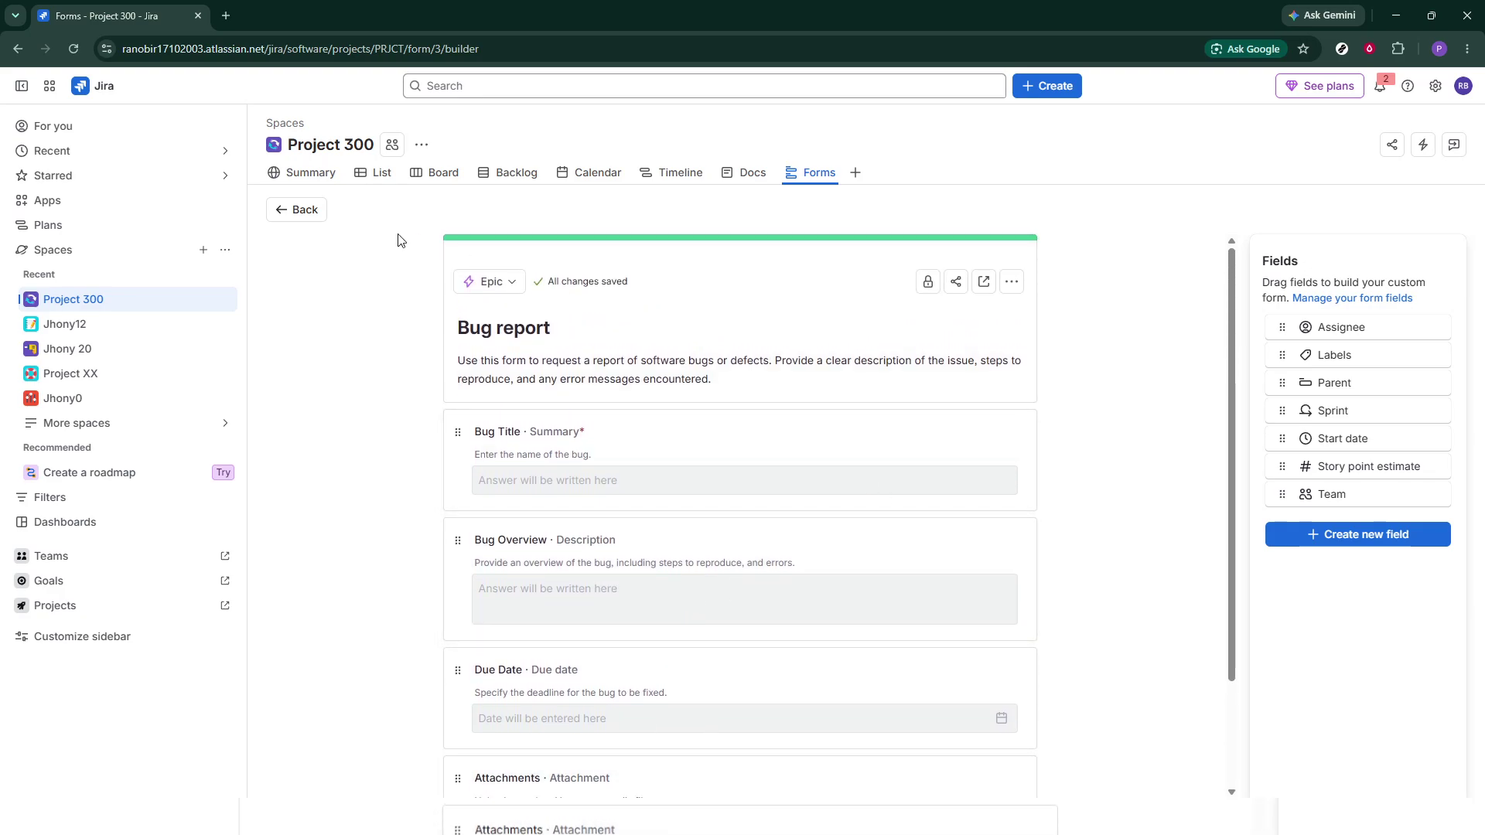
Set the Bug report form's work type to Task and check the form's fields
click(490, 282)
click(510, 452)
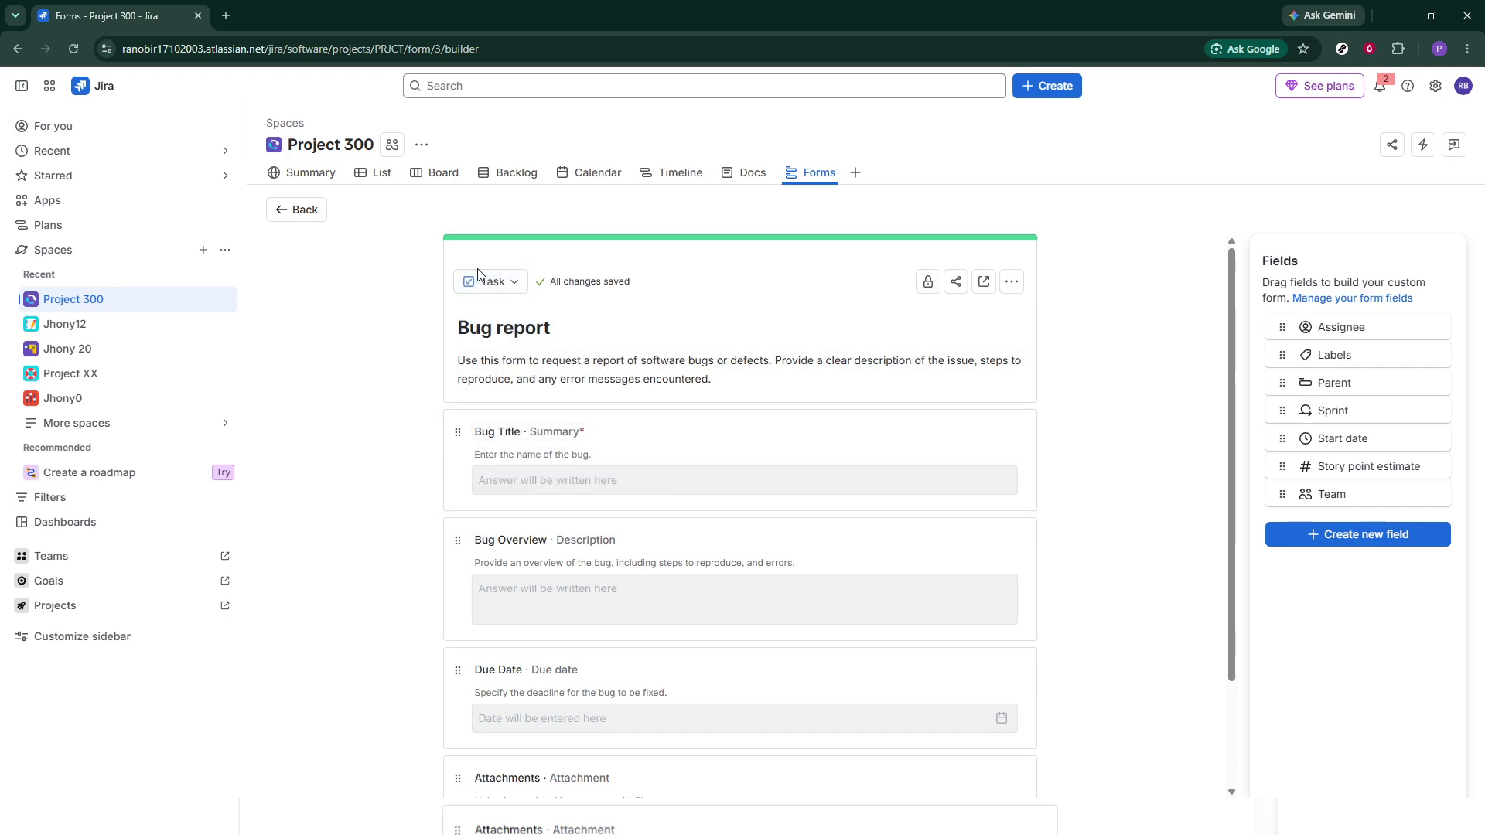
scroll(532, 487, down, 1)
scroll(518, 387, down, 1)
scroll(487, 464, up, 2)
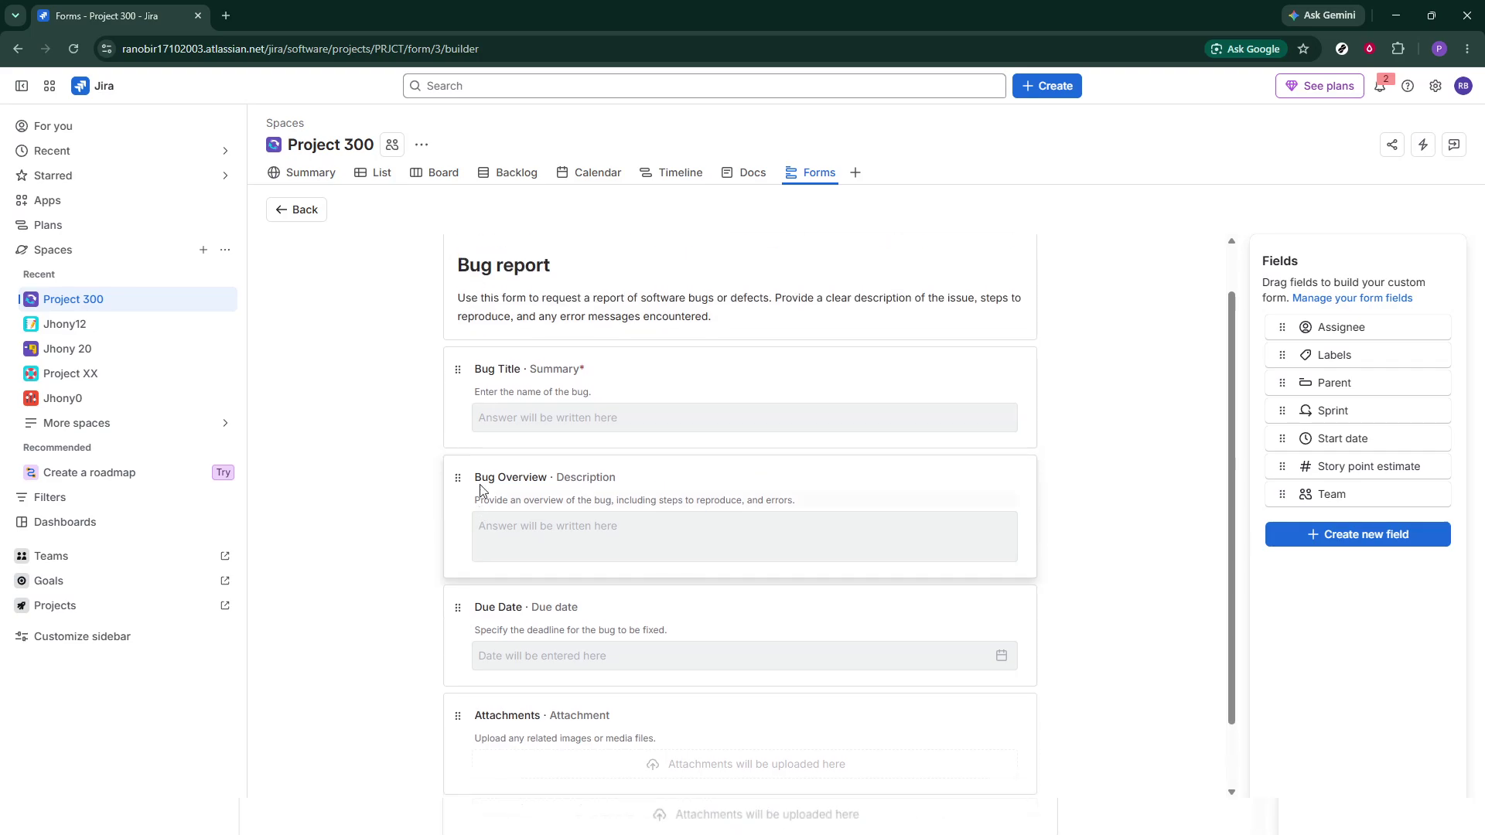
Set the Bug report form's work type to Story and return to the forms list
click(487, 283)
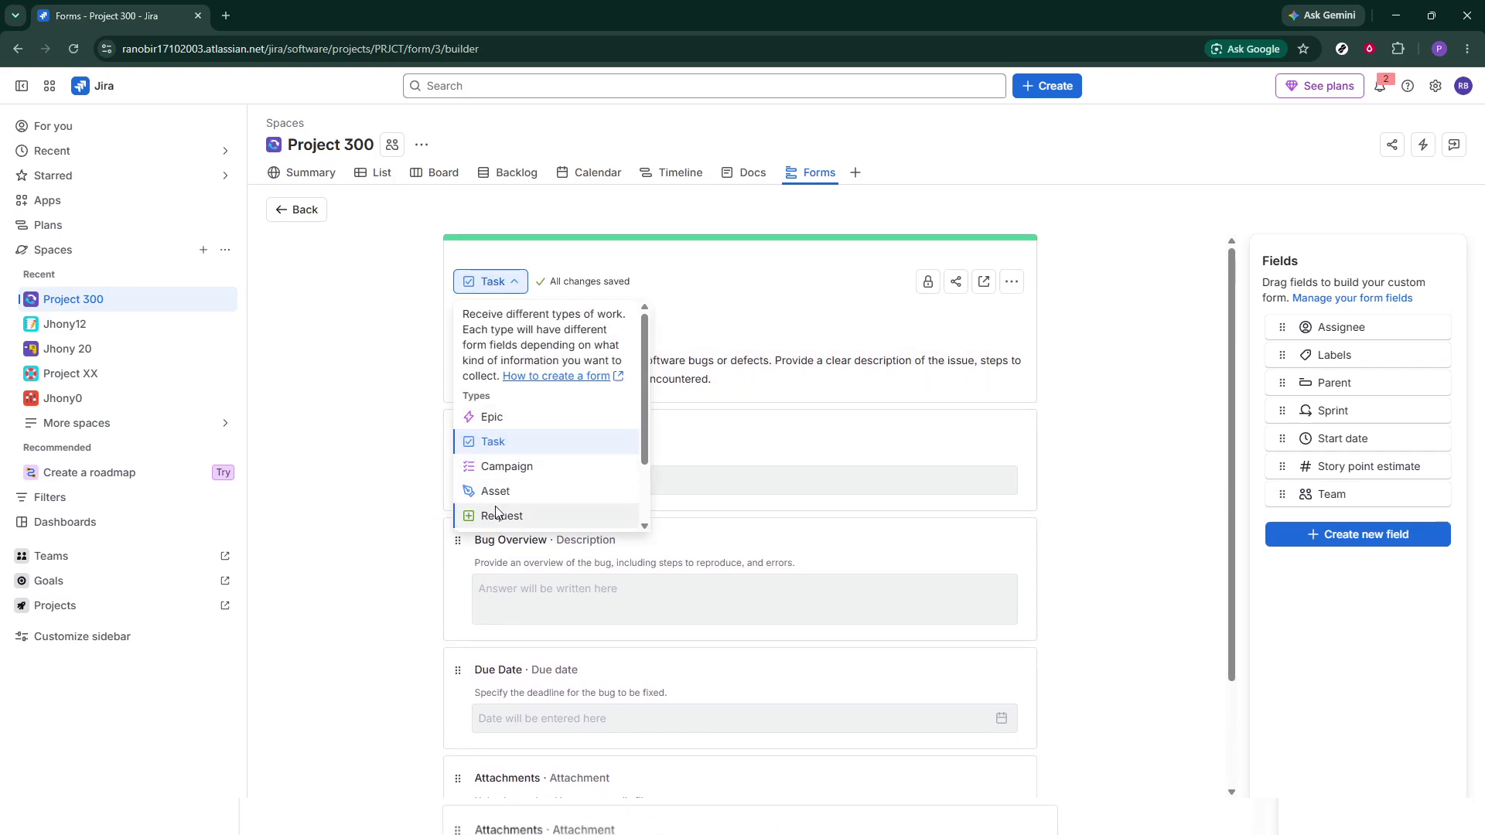
drag(647, 438, 642, 484)
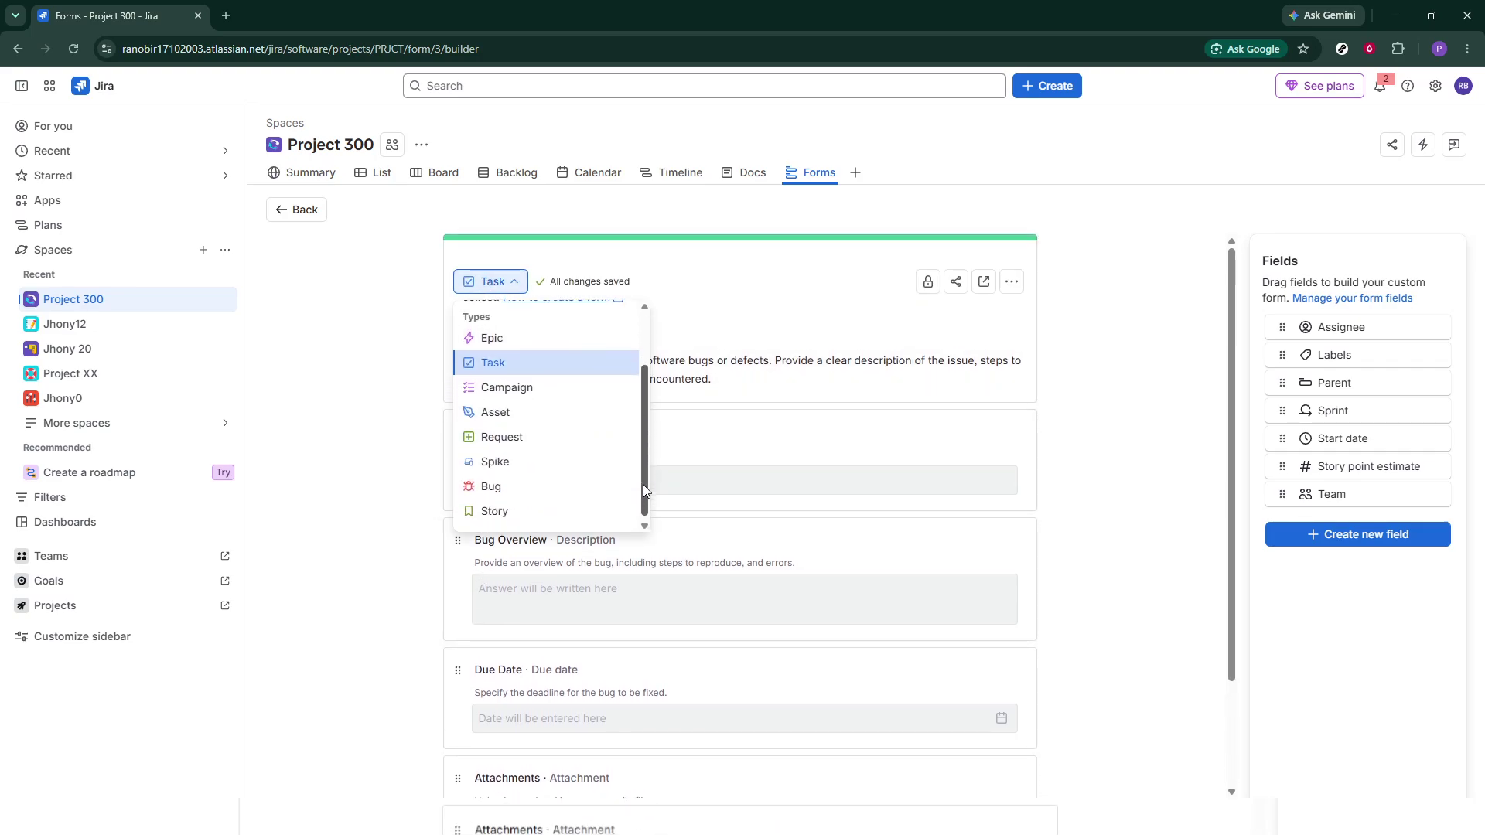
click(503, 513)
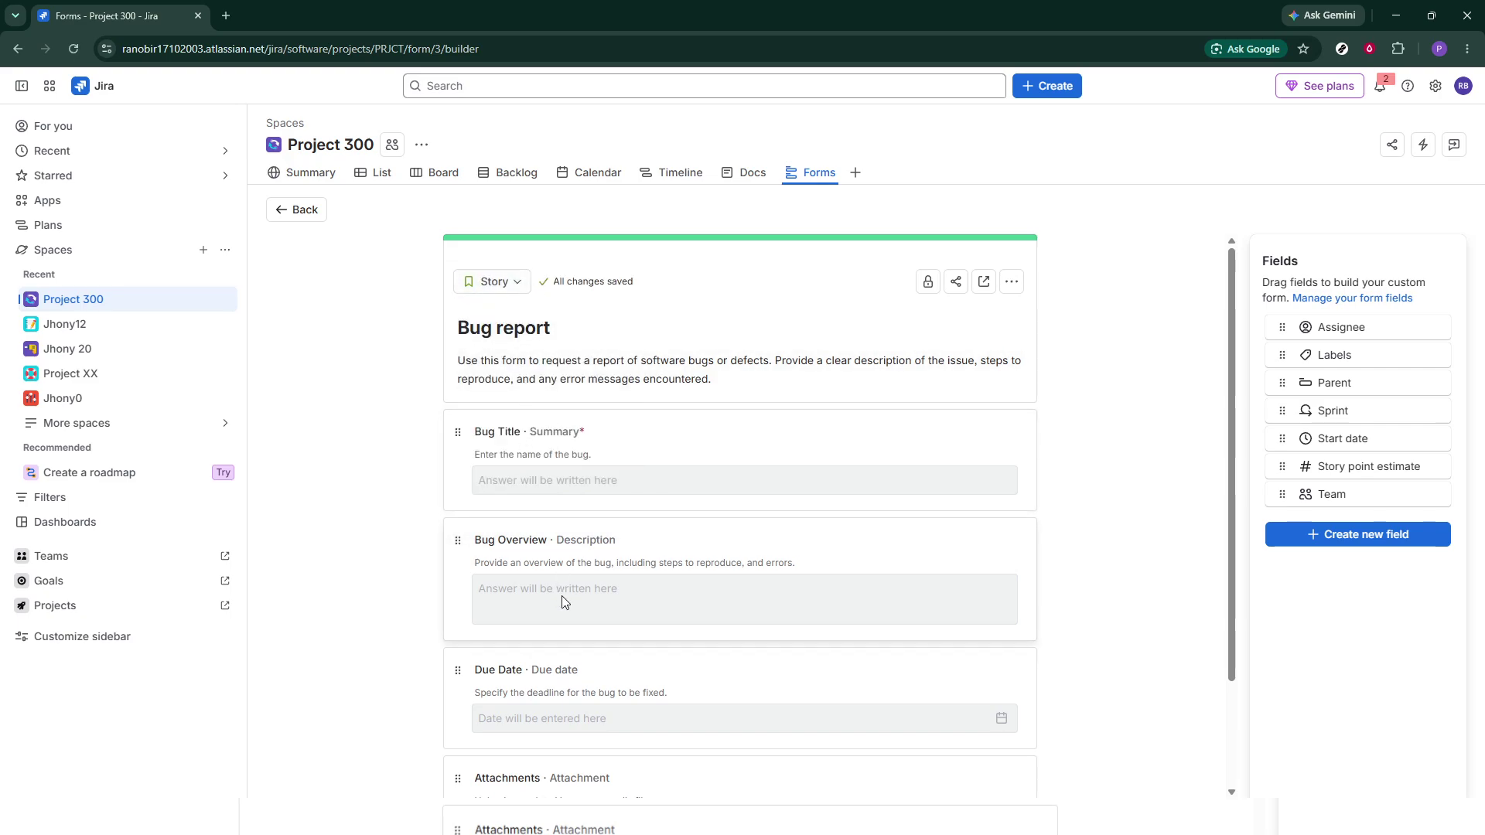
scroll(561, 595, down, 2)
click(301, 212)
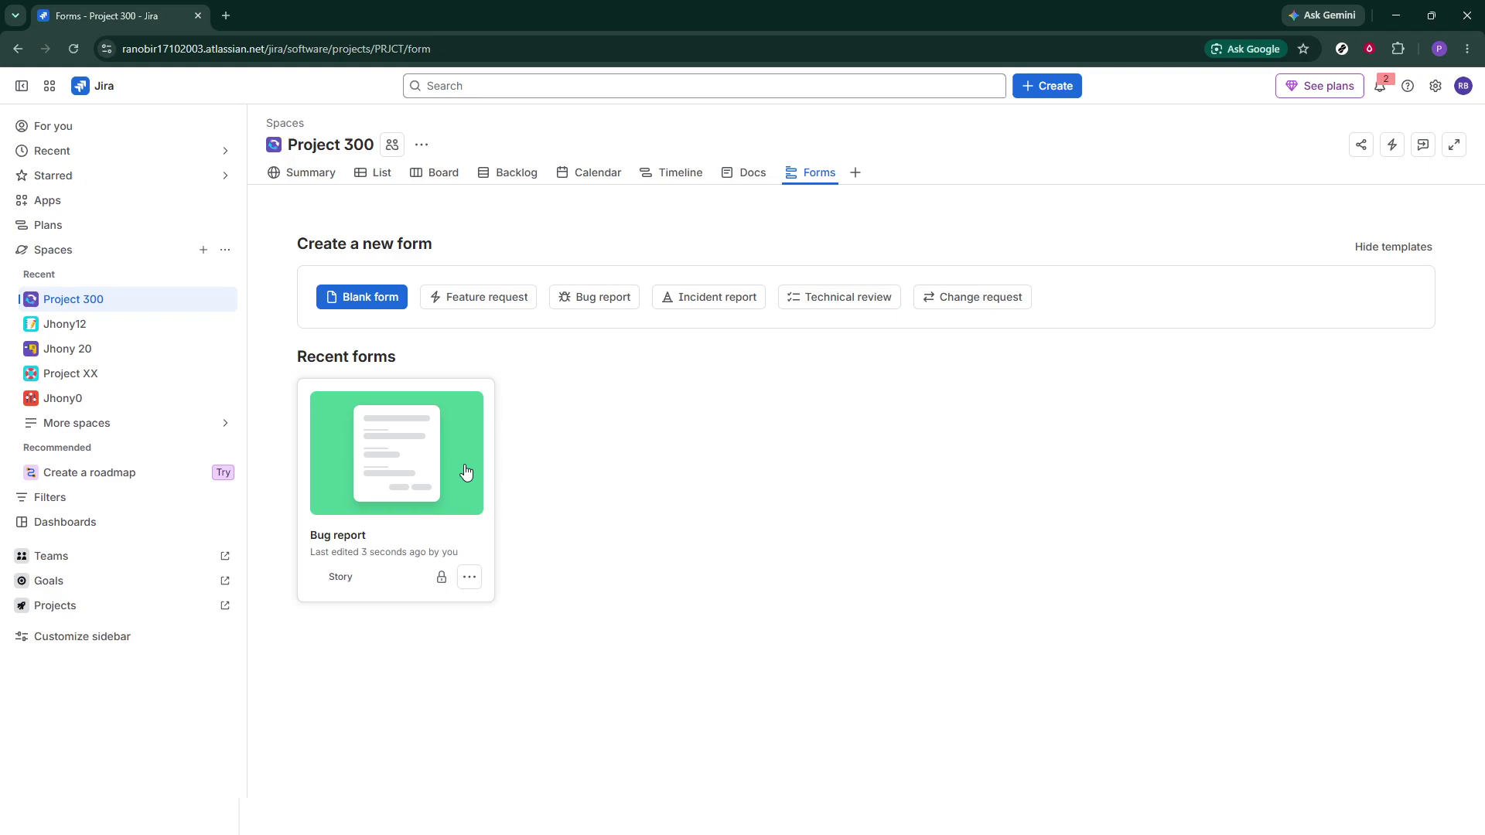